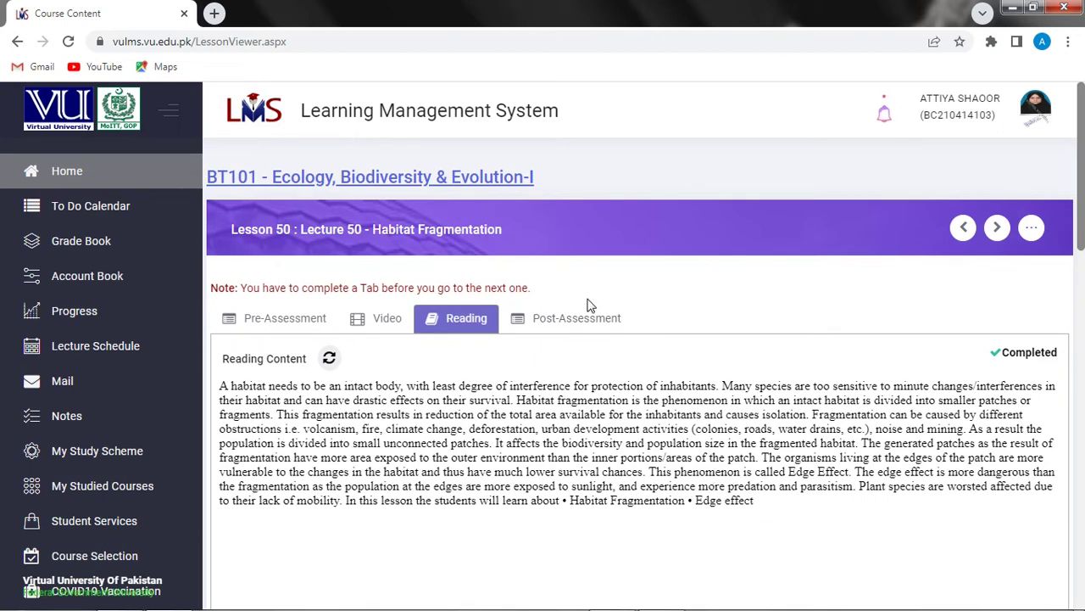
Step: Start the post-assessment quiz of Lesson 50, Habitat Fragmentation
click(576, 329)
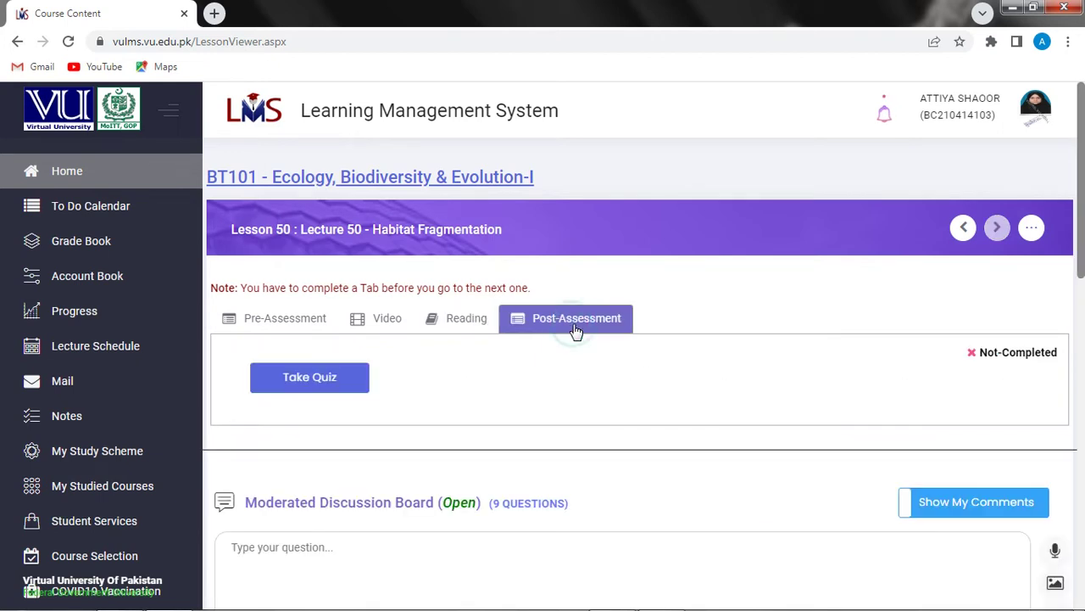
click(327, 389)
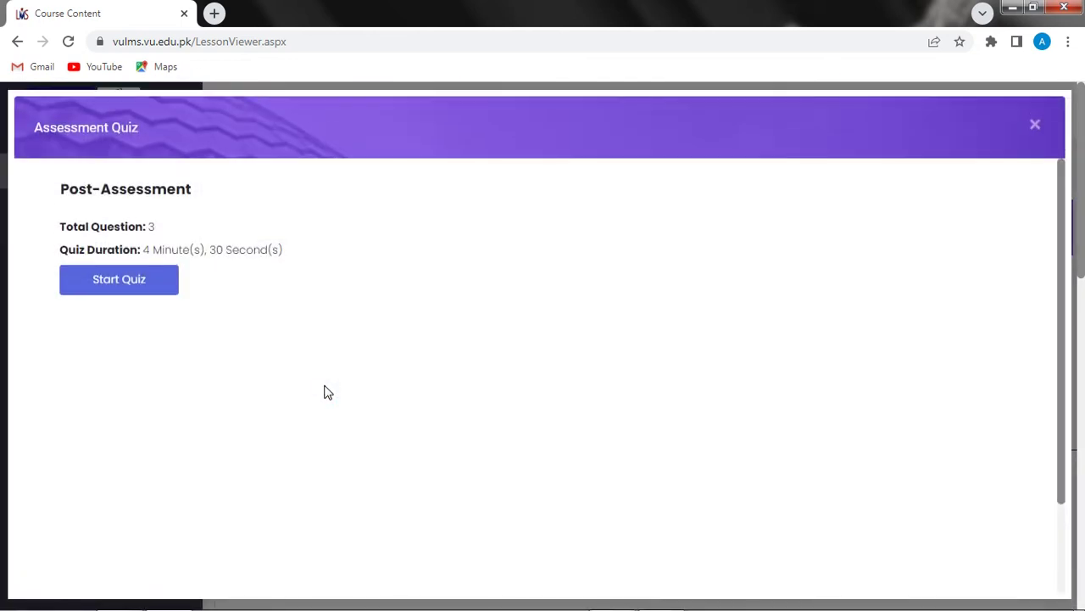
click(165, 286)
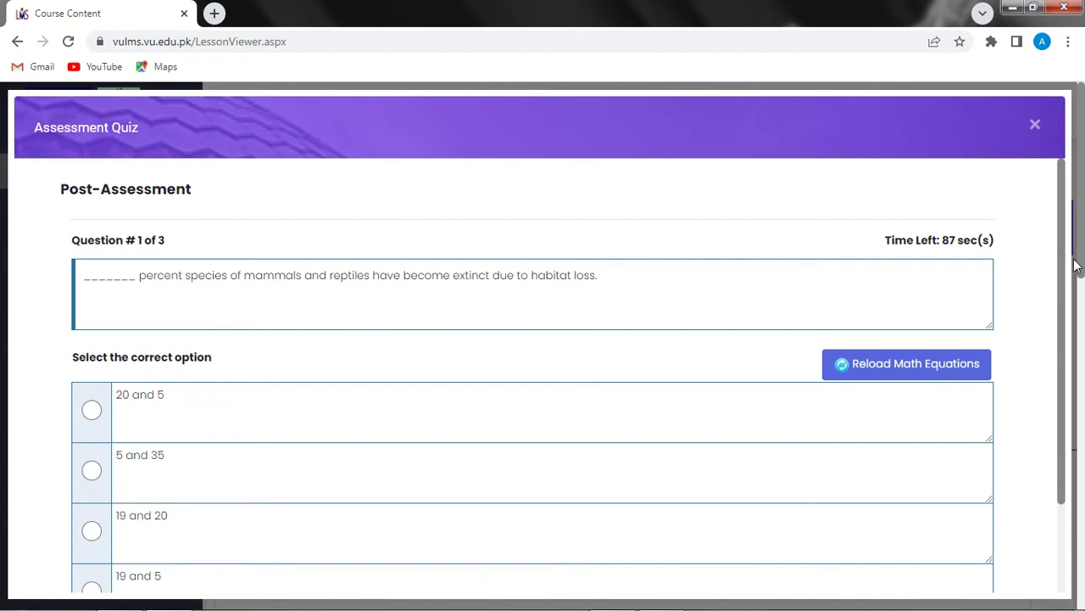
Step: Answer the question on mammal and reptile species extinct due to habitat loss with "19 and 20" and save it
scroll(1058, 259, down, 1)
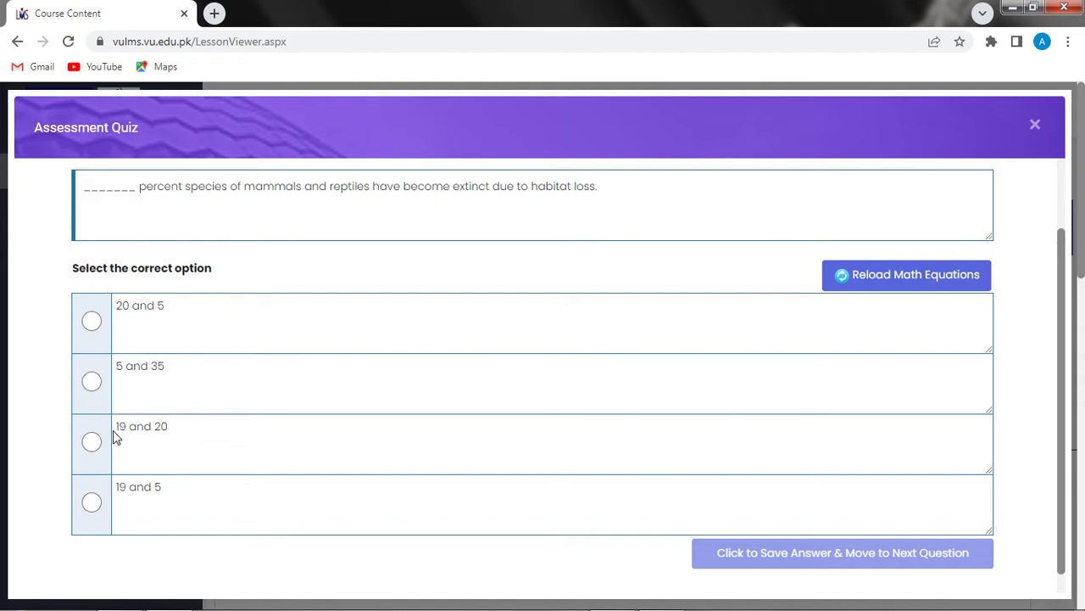
click(90, 442)
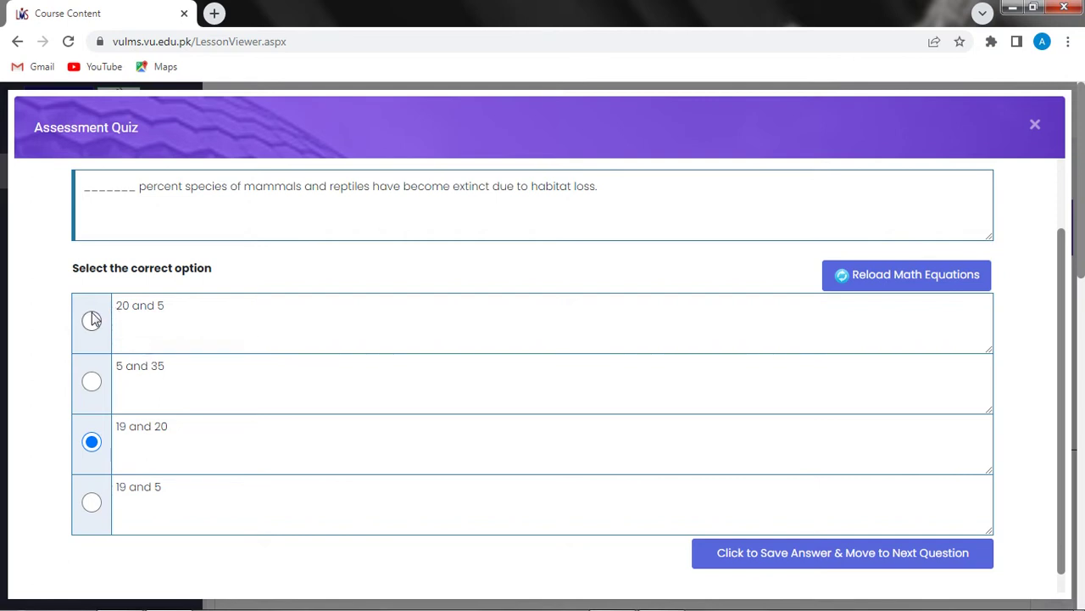
click(93, 383)
click(91, 444)
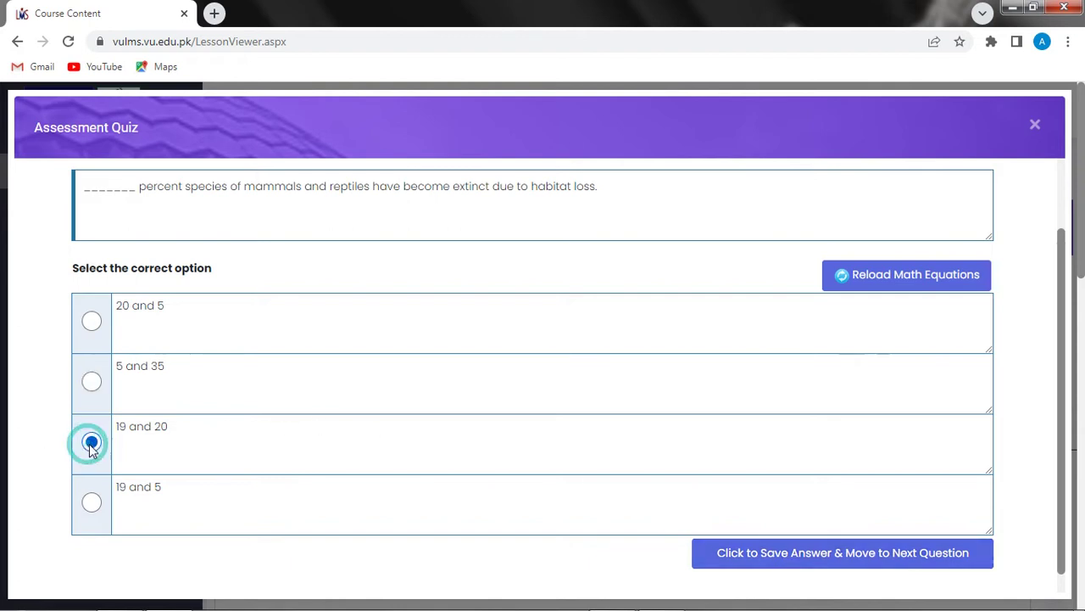
click(770, 559)
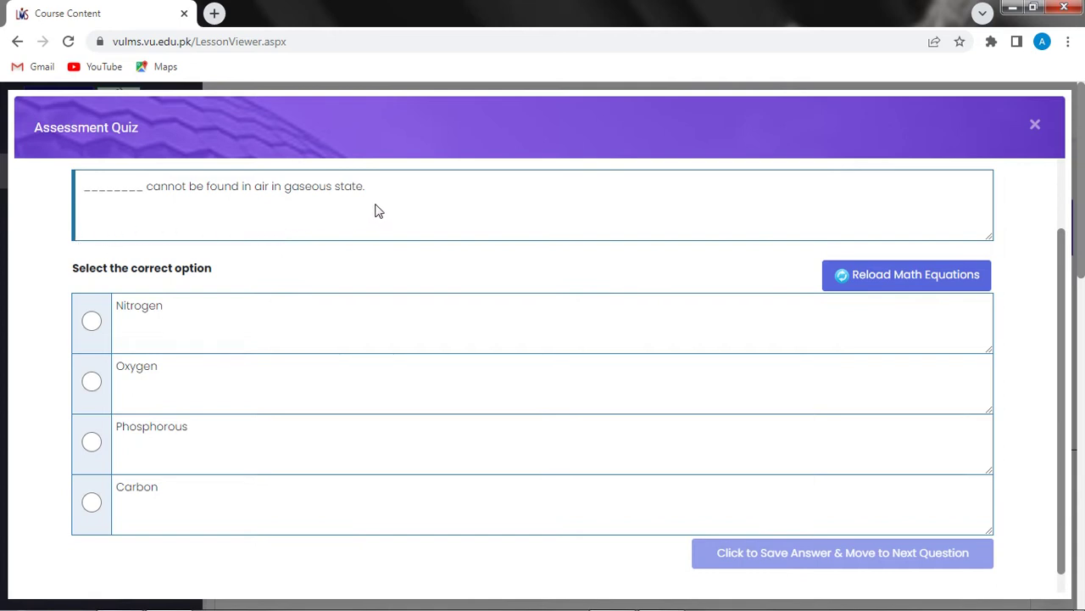
Step: Save "Phosphorous" for the gaseous-state question and "Weathering" for the phosphate salts question, and close the finished quiz
click(91, 441)
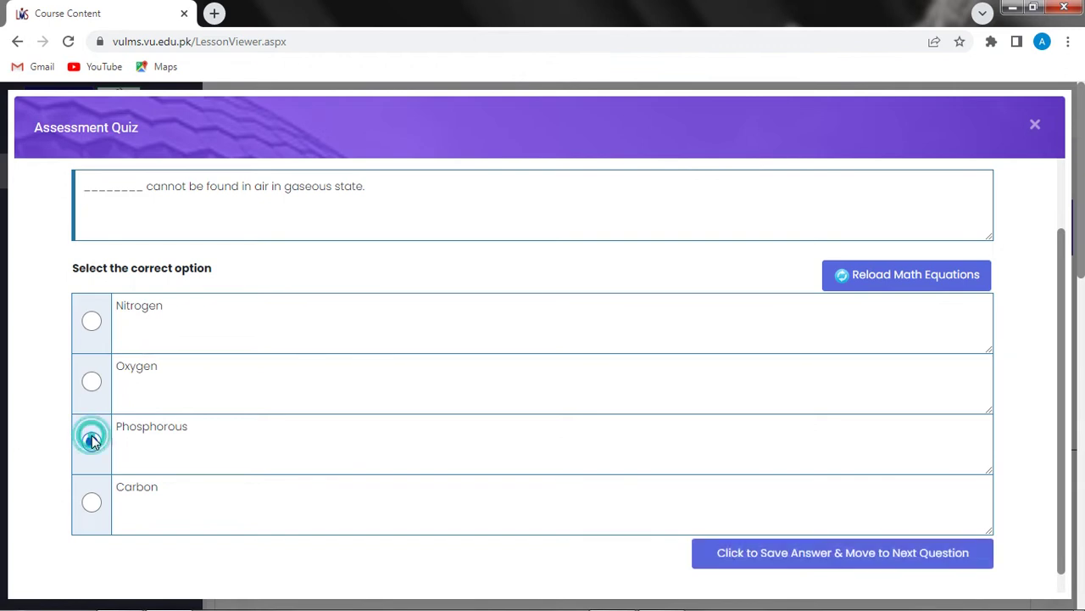
click(807, 553)
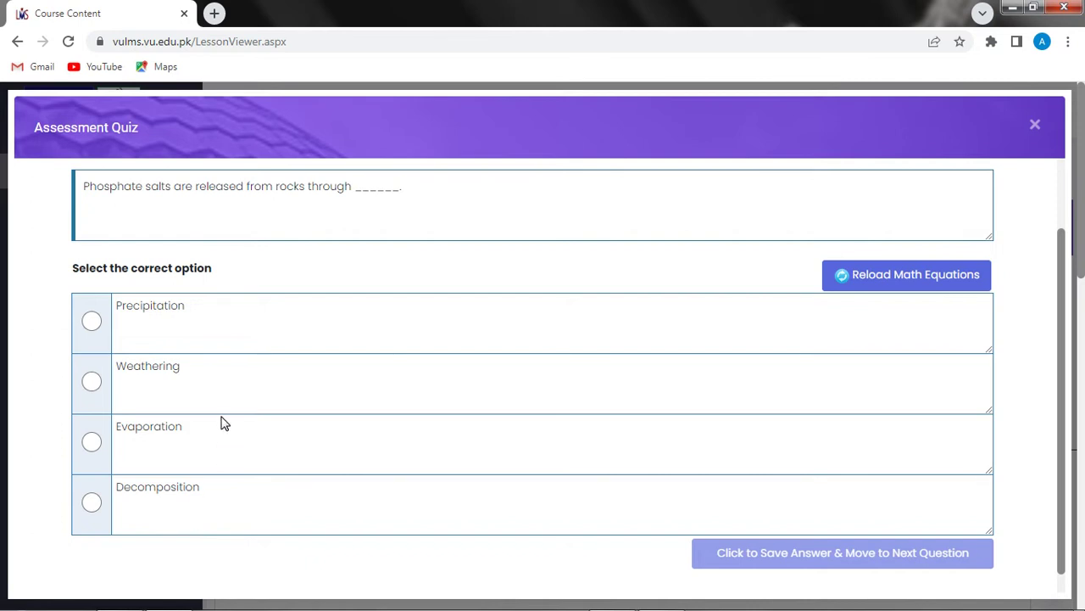
click(92, 321)
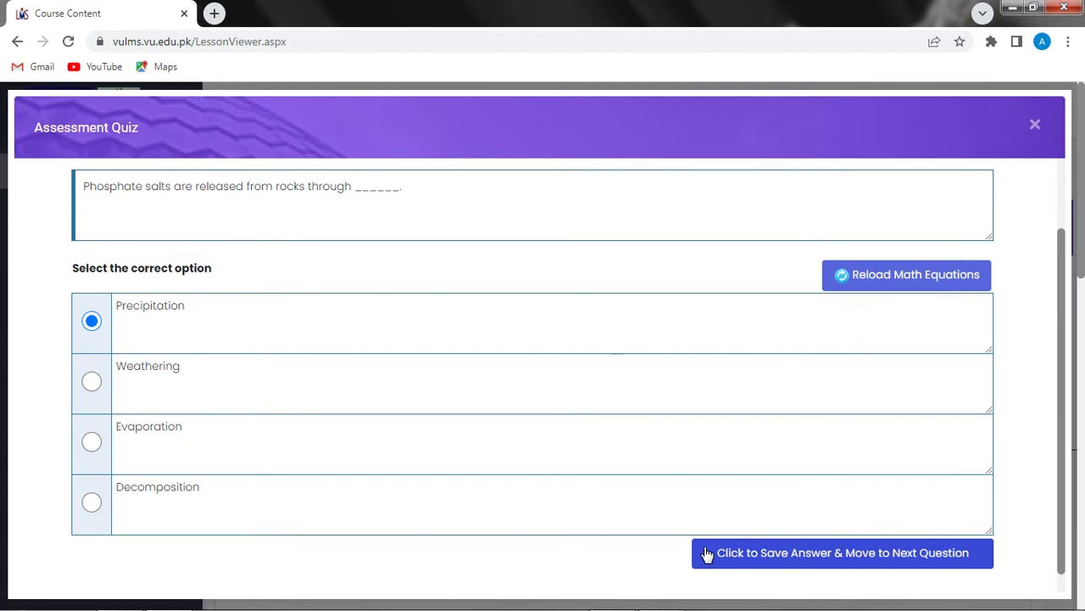
click(92, 382)
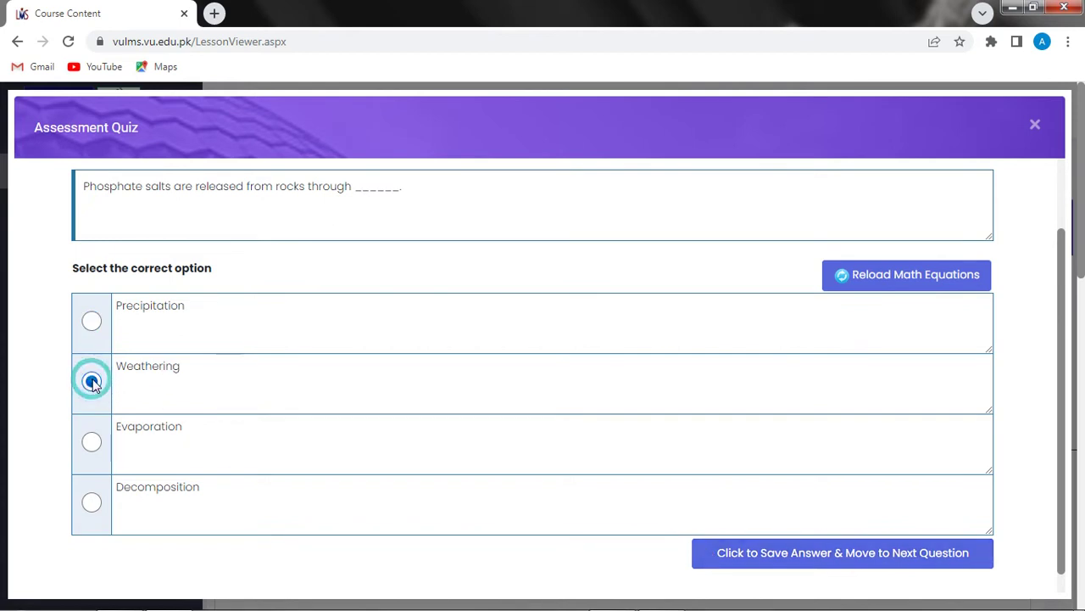
click(719, 563)
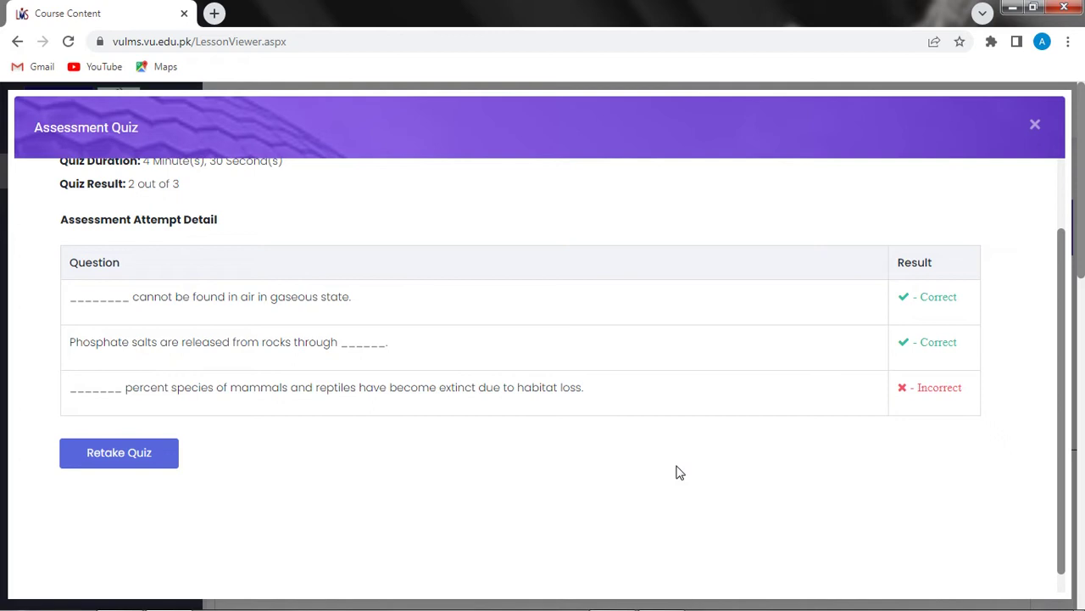
click(1035, 128)
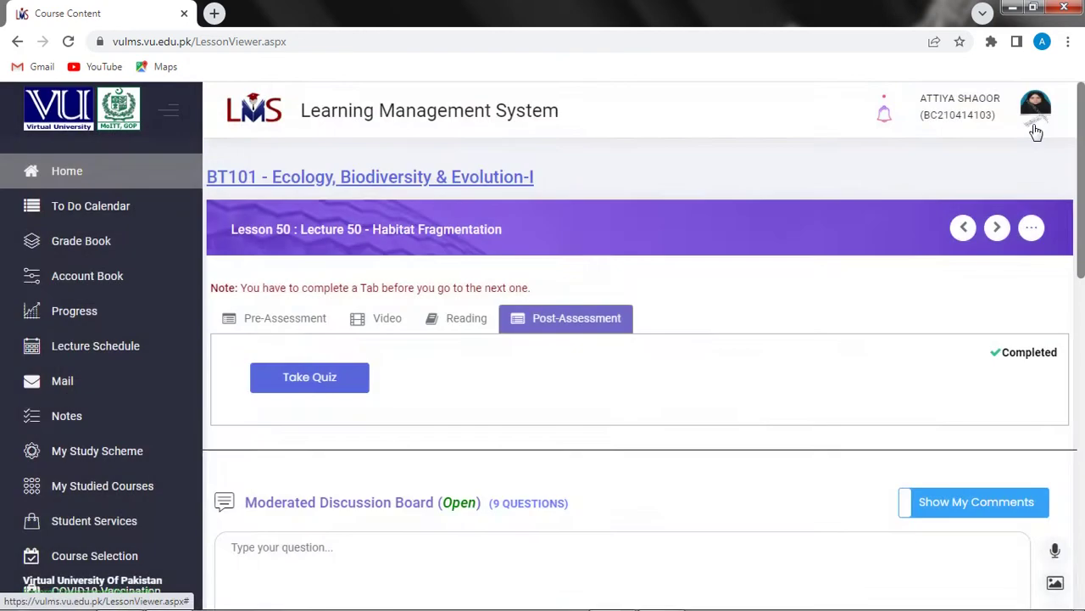
Step: Go to Lesson 51, Effects of habitat fragmentation, and start its pre-assessment quiz
click(998, 226)
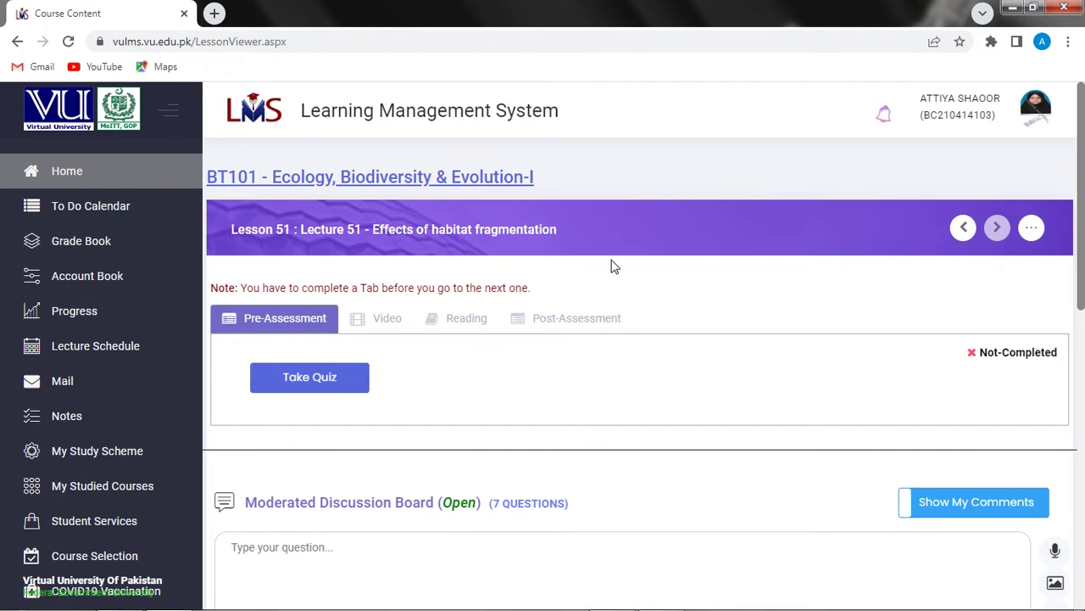
click(320, 381)
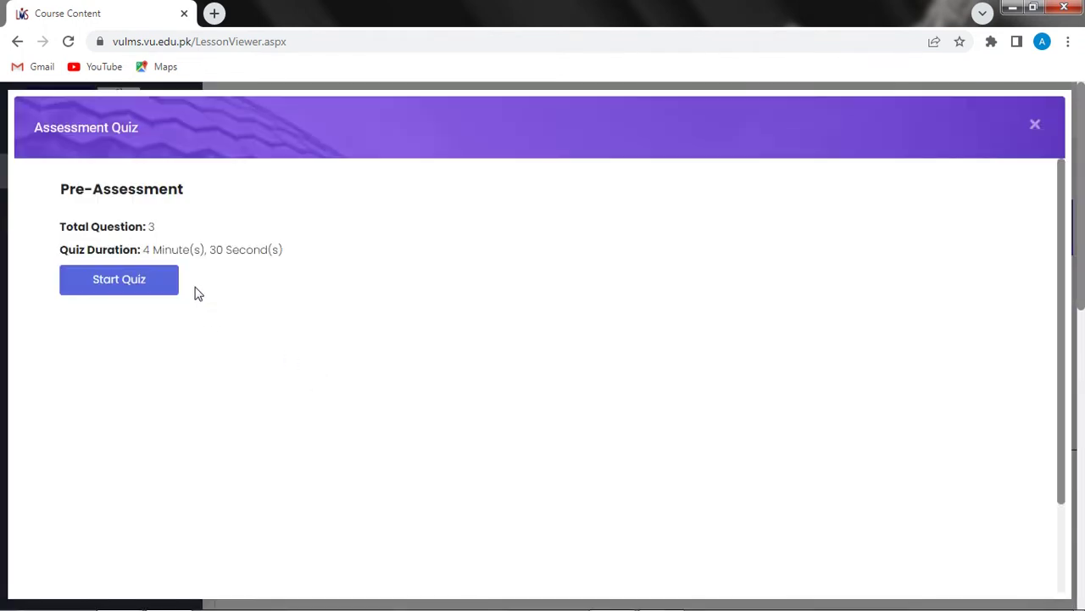
click(131, 280)
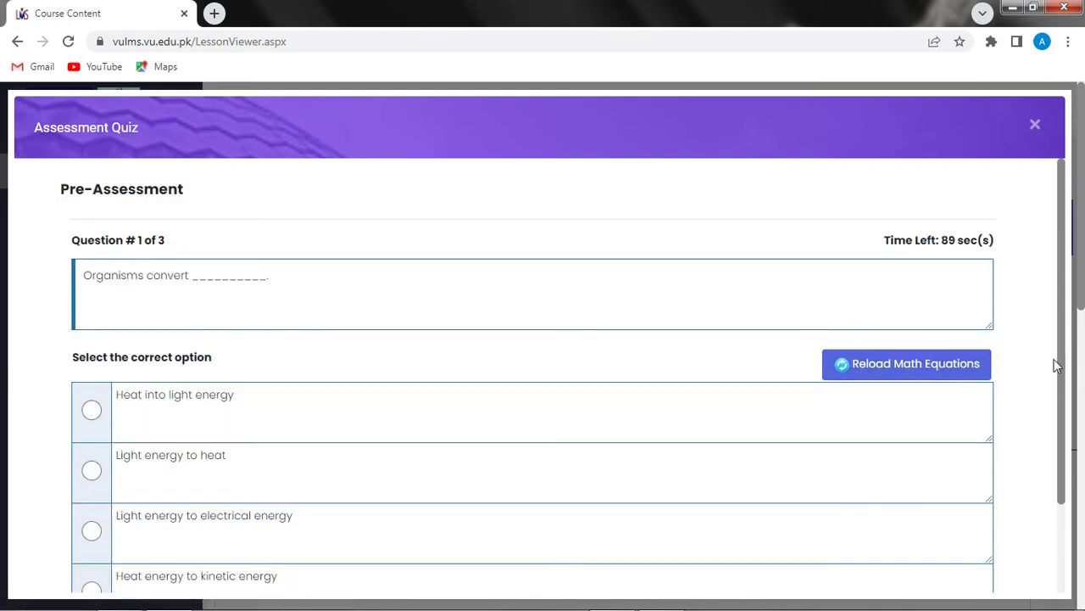
Step: Answer the question on what organisms convert with "Light energy to heat" and save it
drag(1058, 366, 1049, 440)
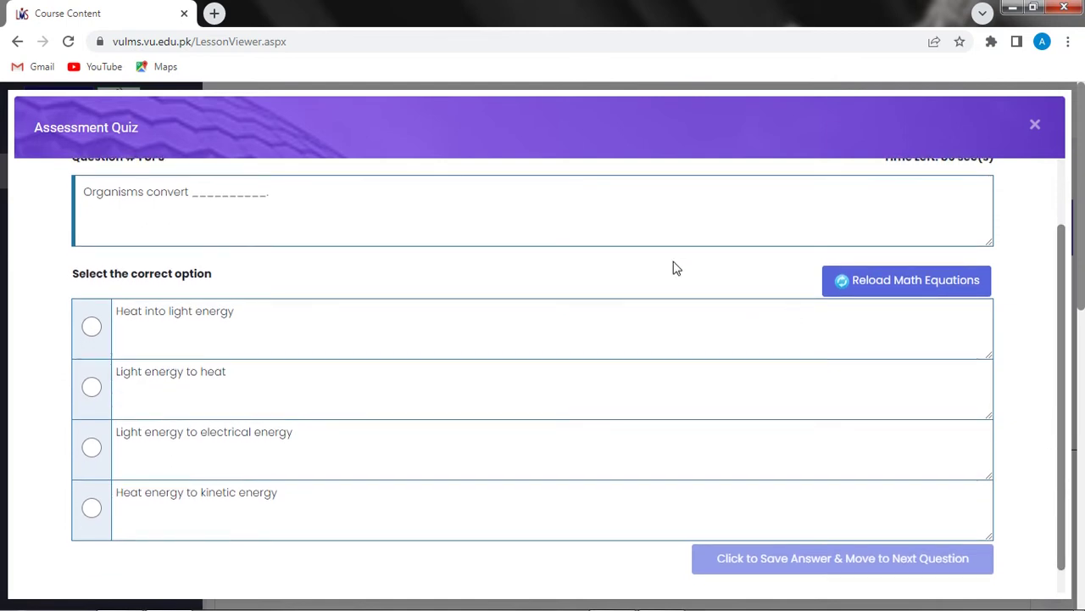
click(99, 392)
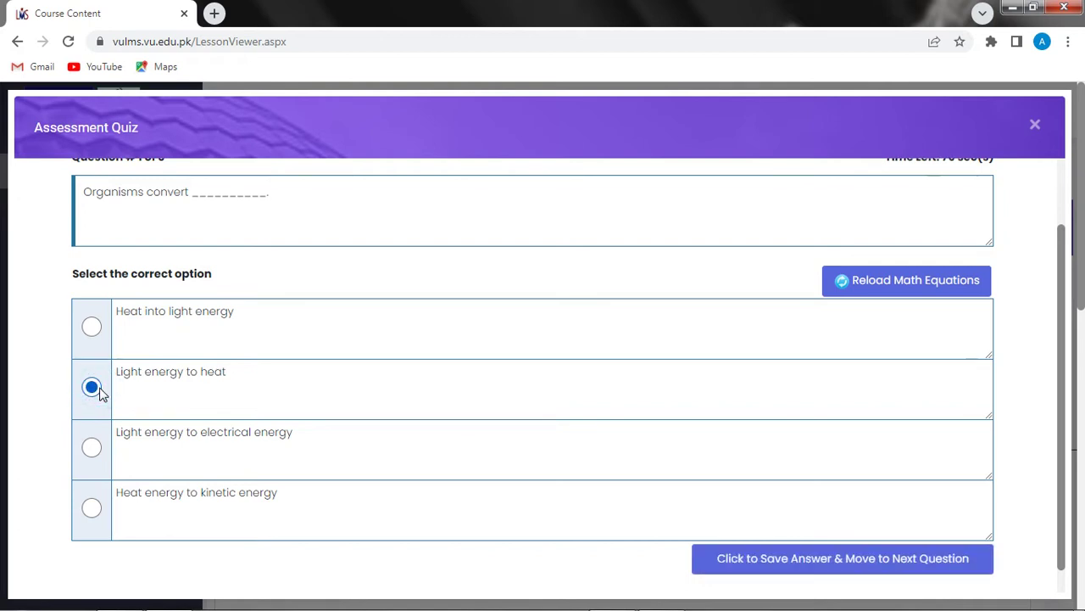
click(712, 563)
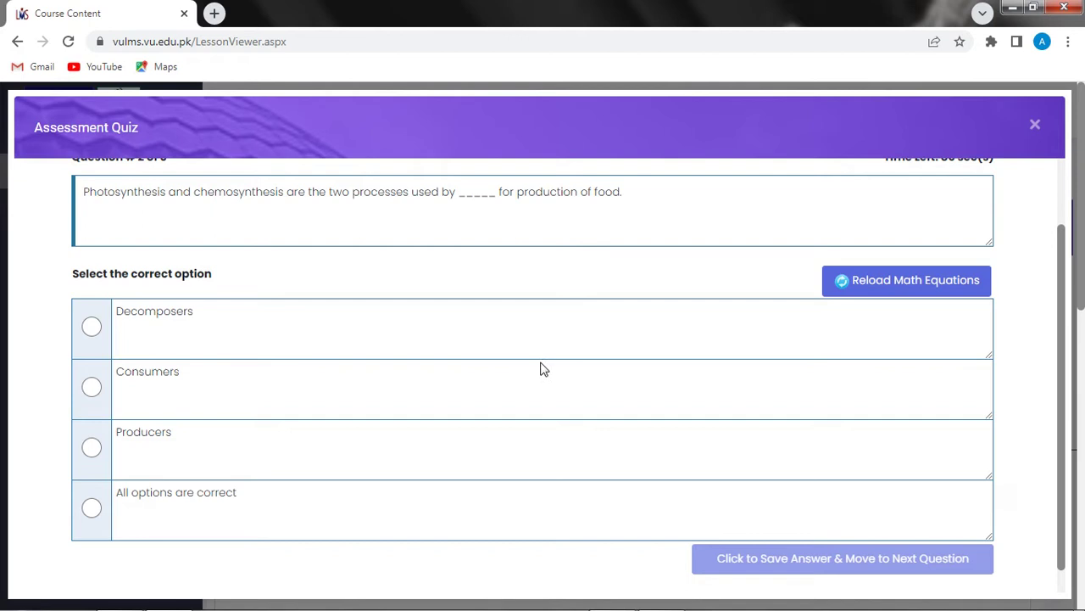
Step: Save "Producers" for the food production question and "Comprises of single species" for the biome question, and close the finished quiz
click(98, 449)
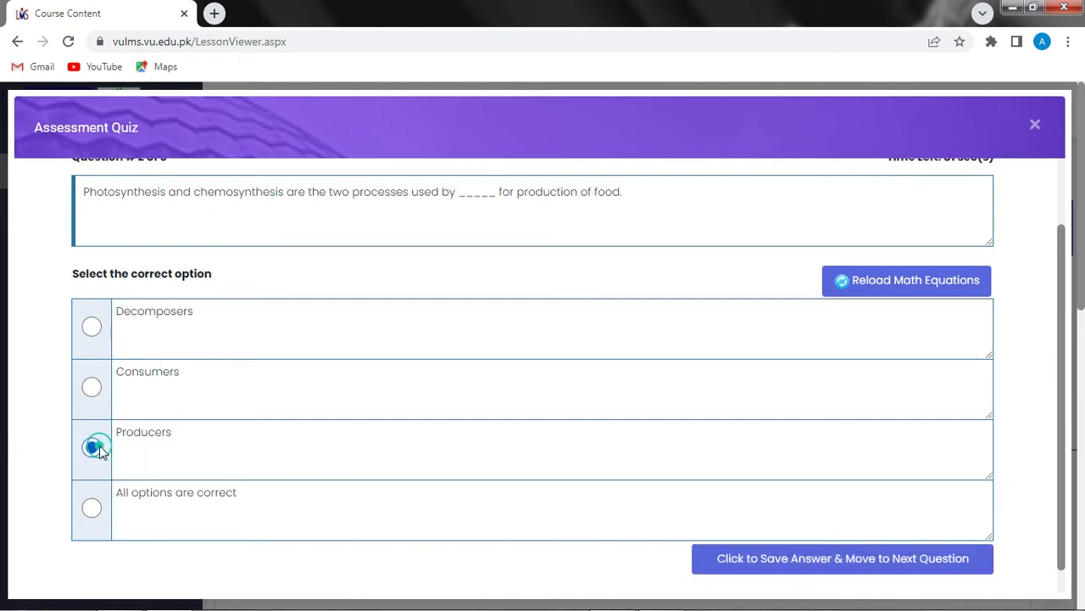
click(751, 563)
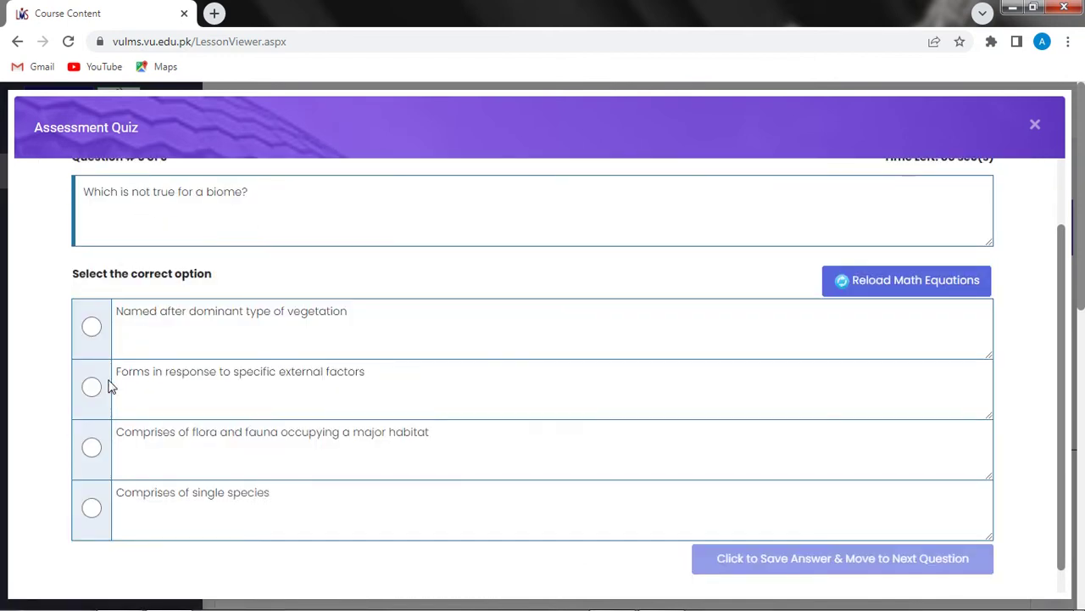
click(94, 508)
click(725, 559)
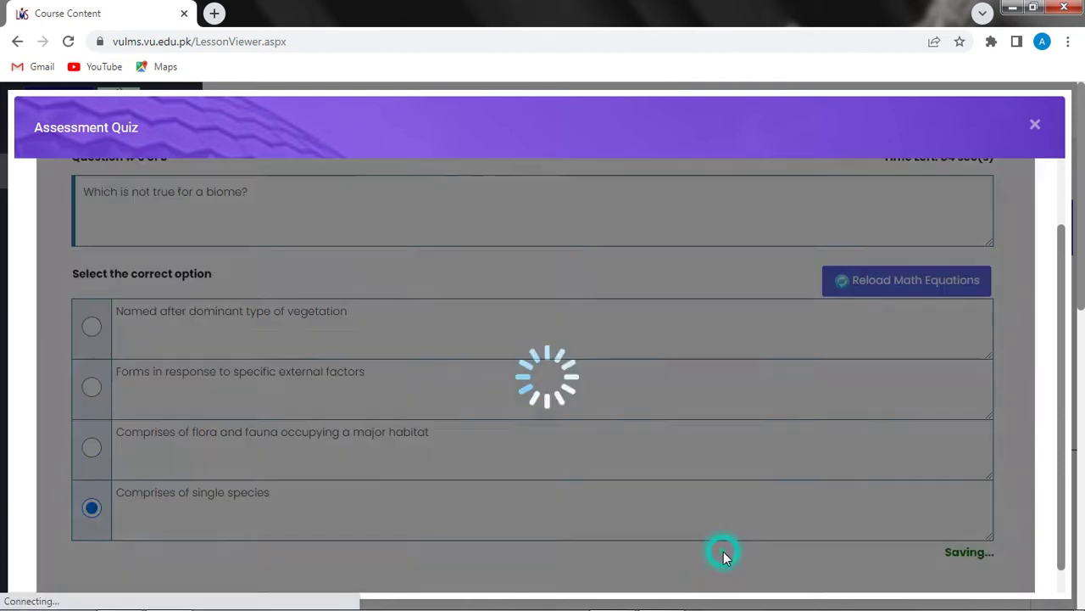
click(1036, 126)
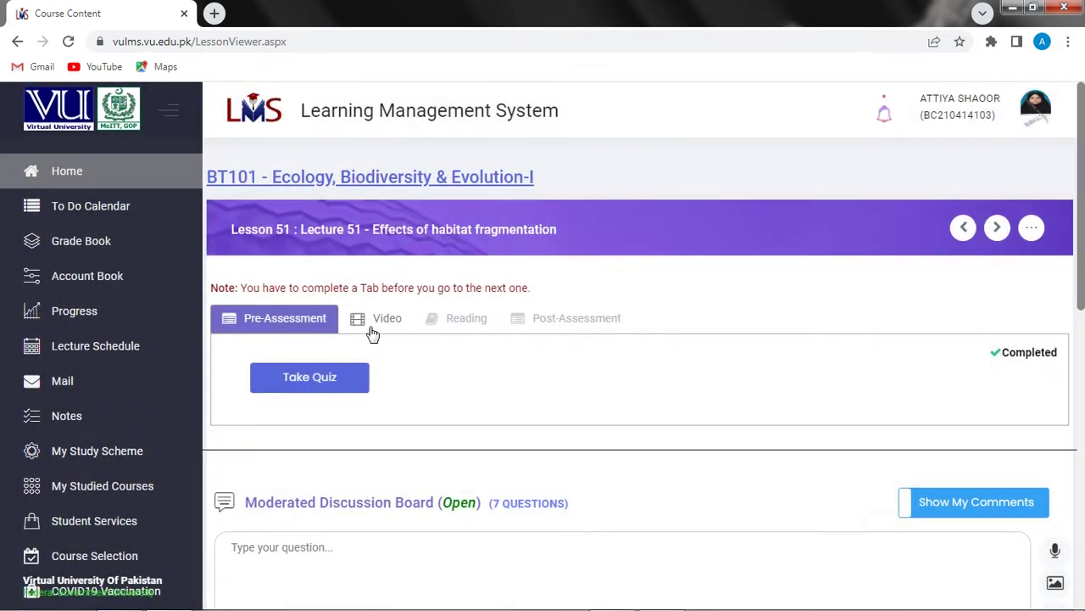
Step: Open the Lesson 51 video, set its playback speed to 1.75 and show it in full screen
click(386, 317)
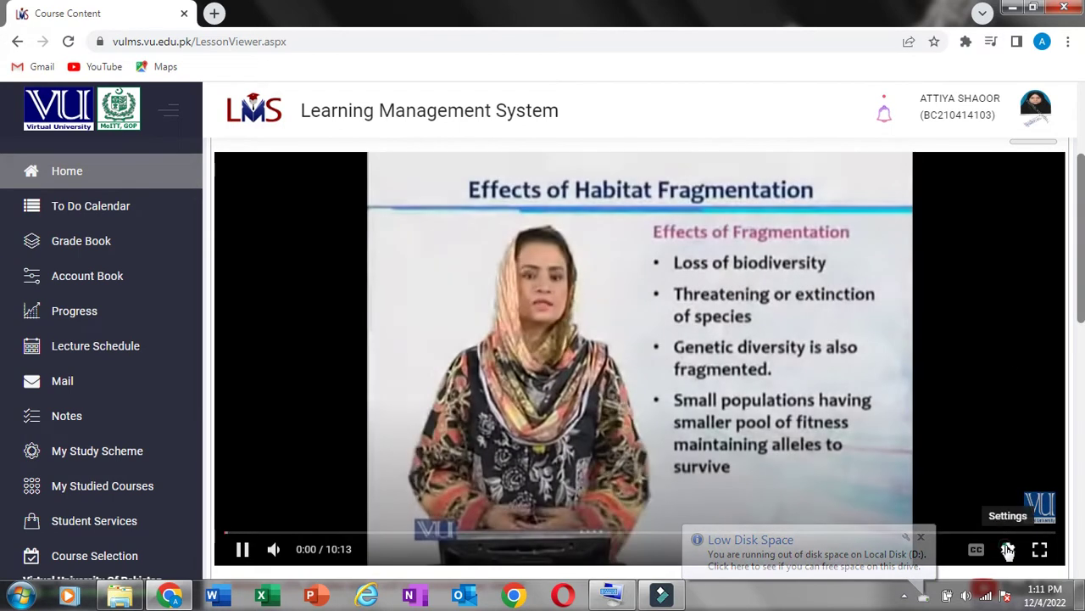
click(1008, 550)
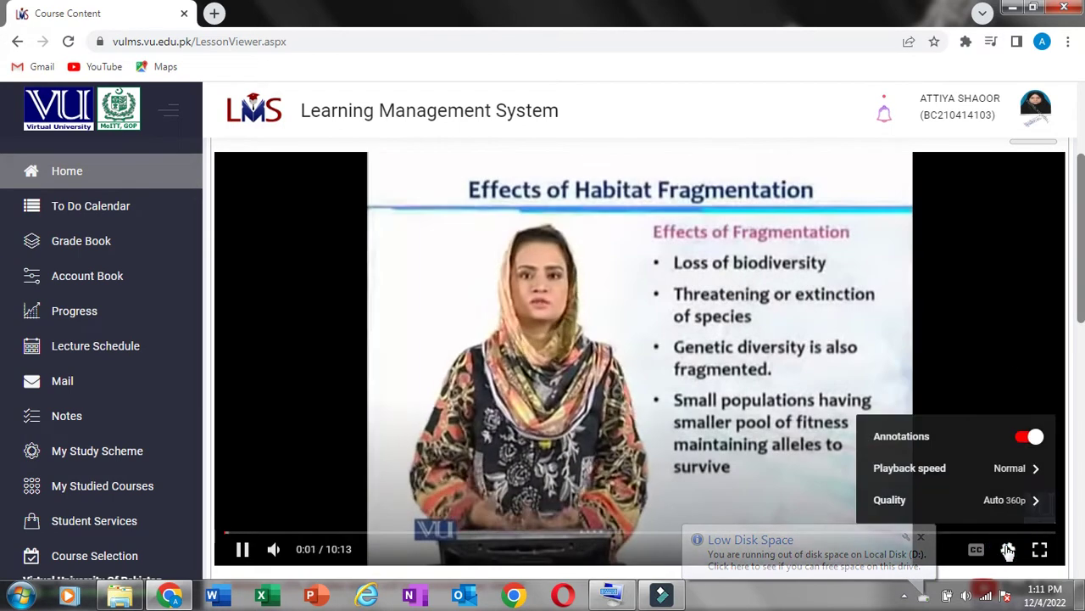
click(1030, 468)
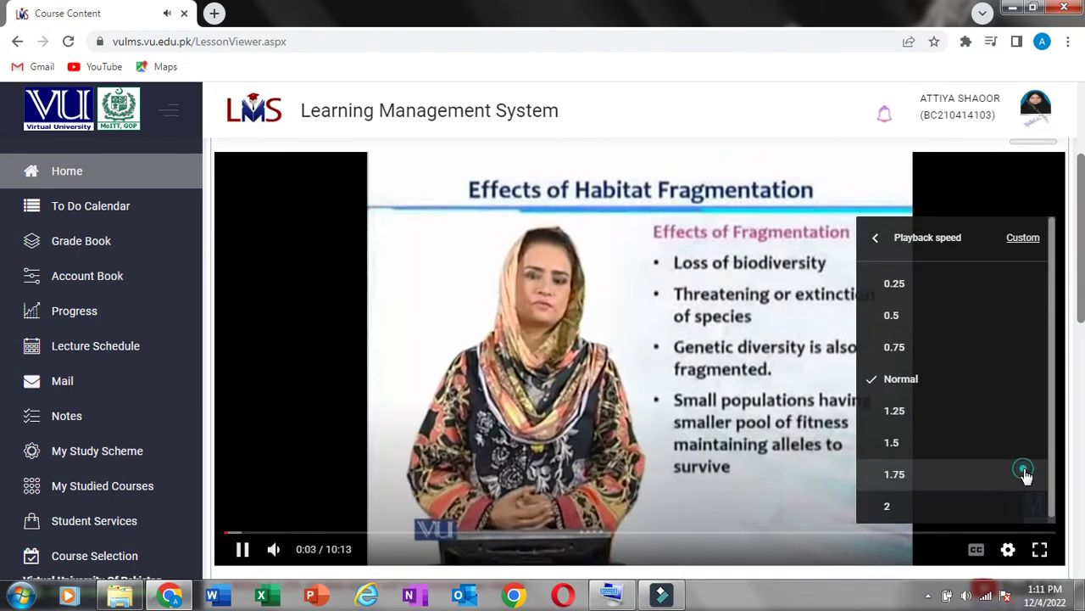
click(1026, 474)
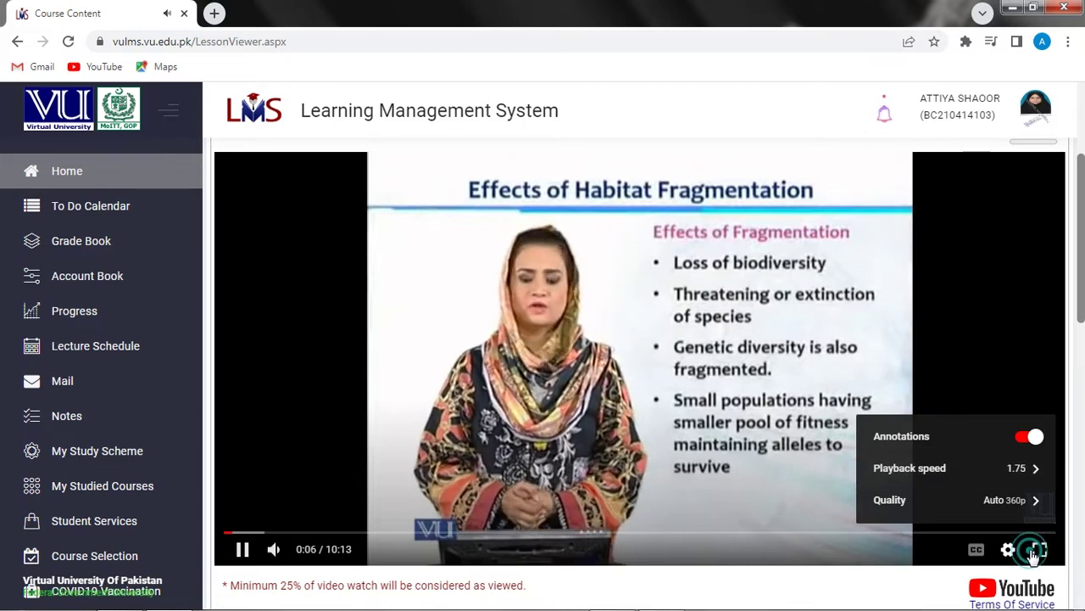
click(1040, 550)
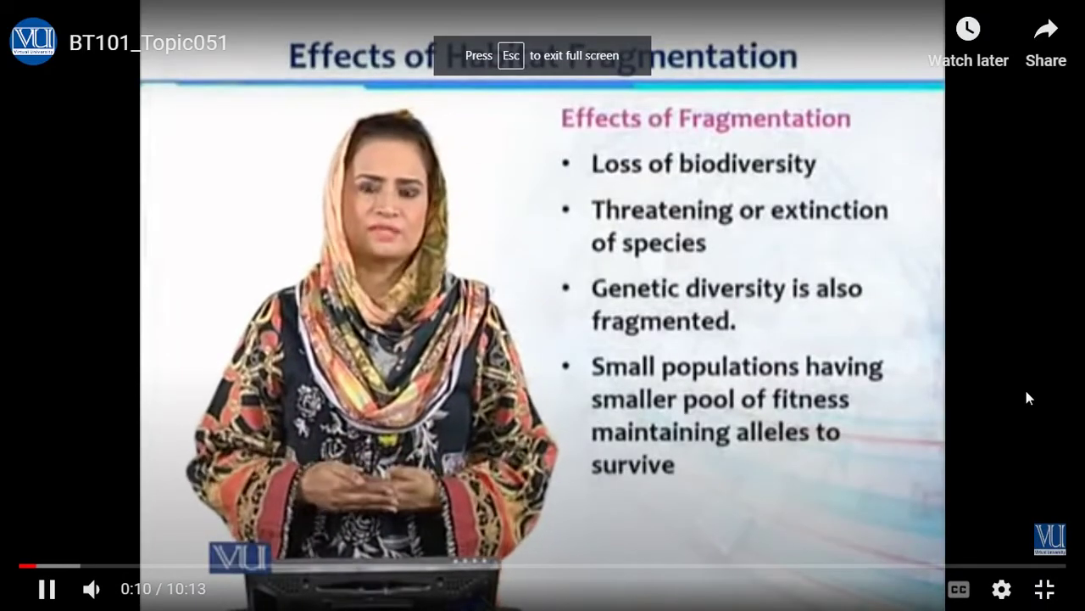